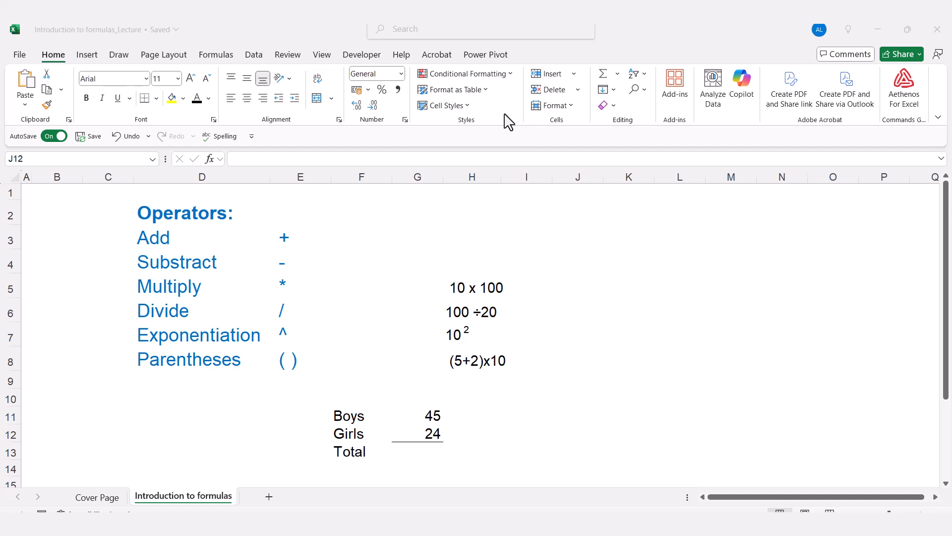
# Total the Boys and Girls counts in G13 with the formula =G11+G12, and review the cell references in it.
pyautogui.click(406, 418)
pyautogui.click(412, 419)
pyautogui.click(440, 439)
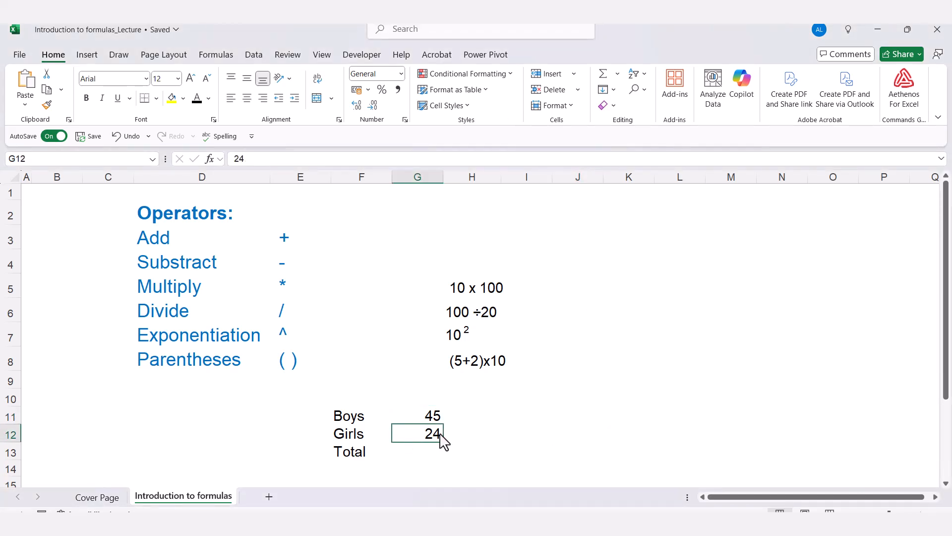
pyautogui.click(418, 457)
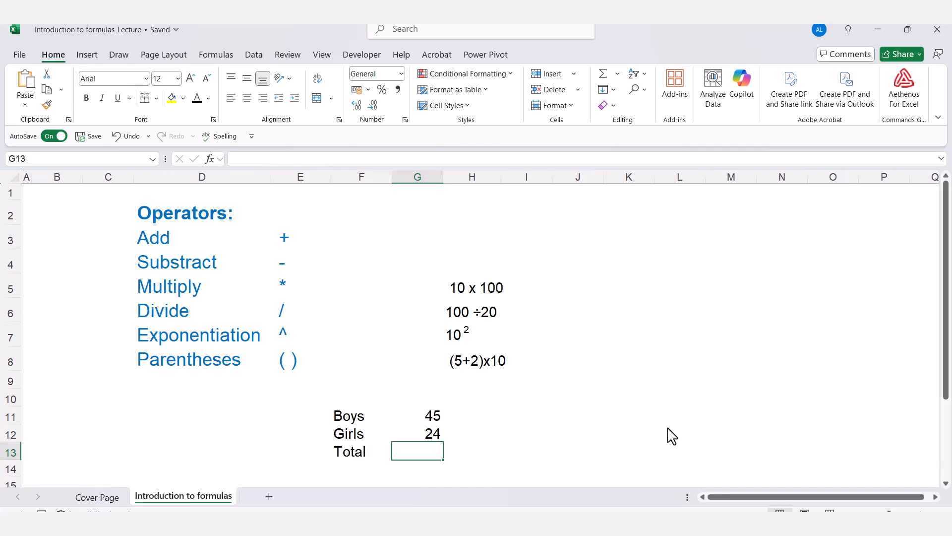
pyautogui.write('=')
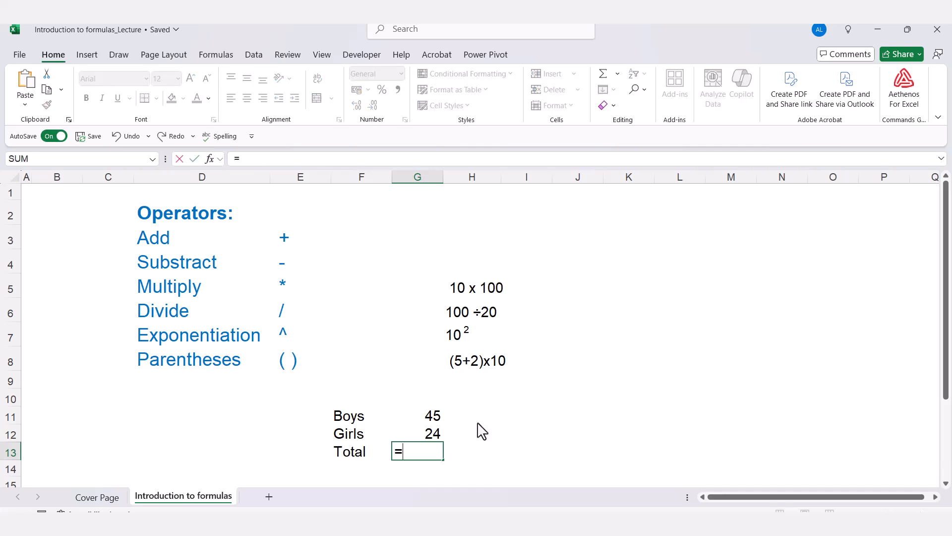
pyautogui.click(425, 423)
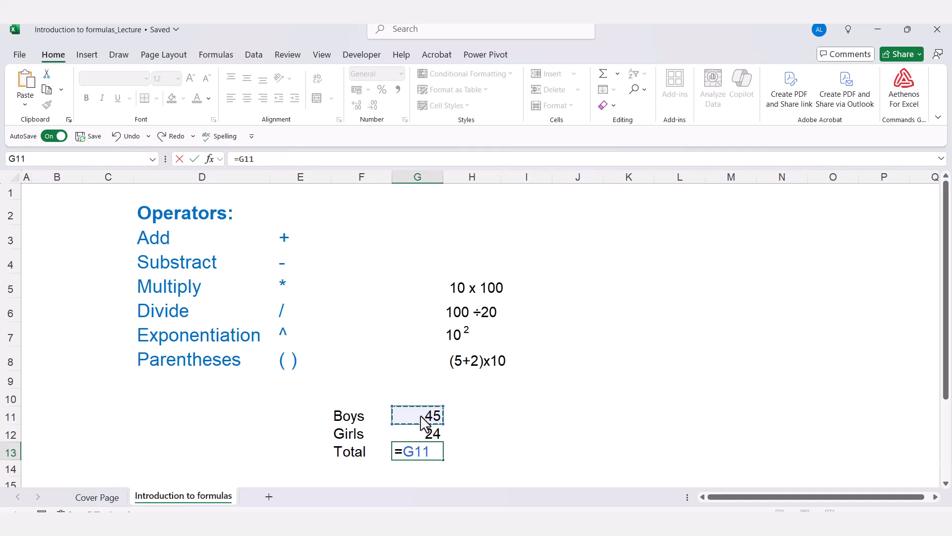
pyautogui.write('+')
pyautogui.click(426, 436)
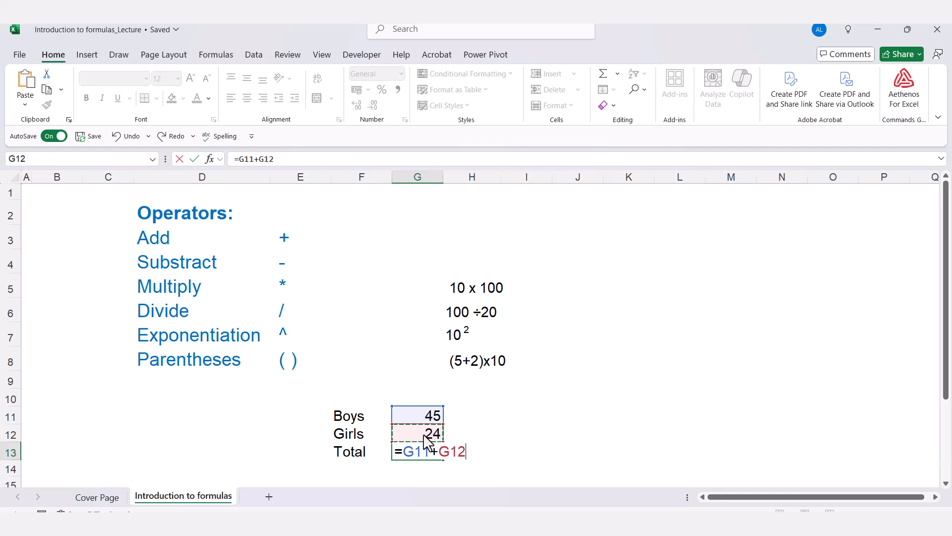
pyautogui.press('Return')
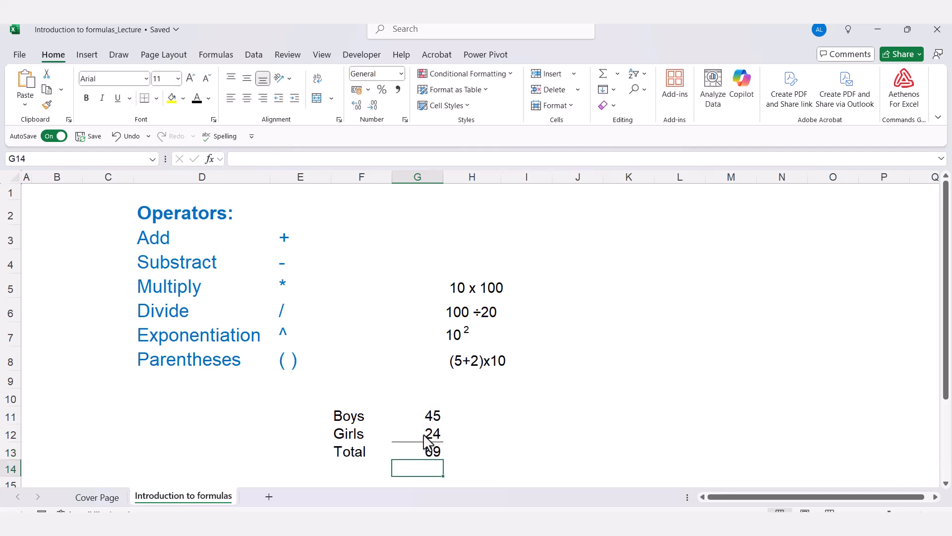
pyautogui.click(409, 459)
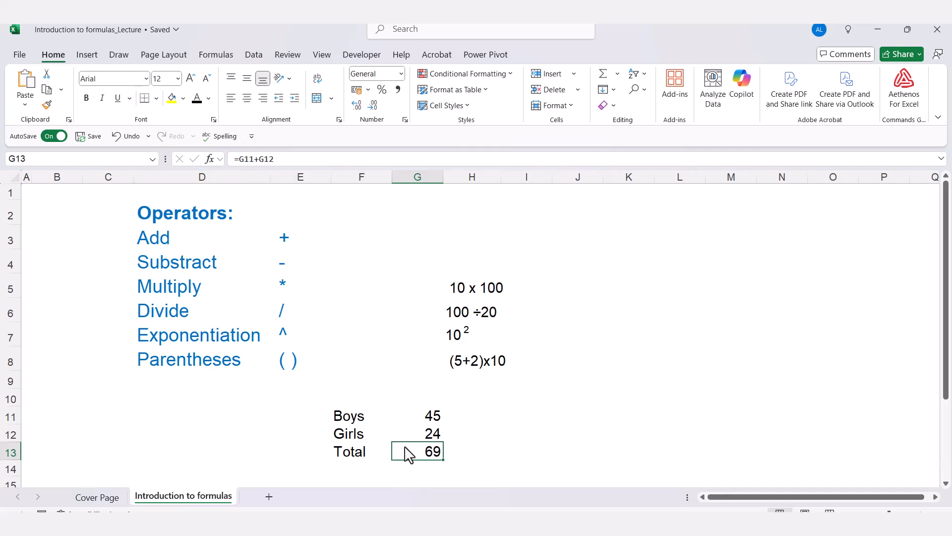
pyautogui.doubleClick(415, 456)
pyautogui.click(415, 453)
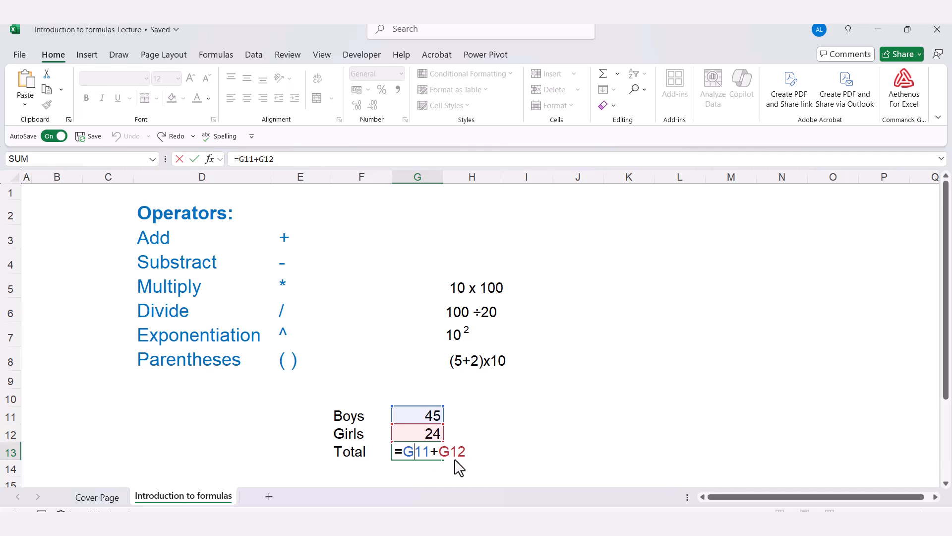
pyautogui.press('Escape')
# Enter the formula =45+24 in H13, using typed numbers instead of cell references.
pyautogui.click(477, 457)
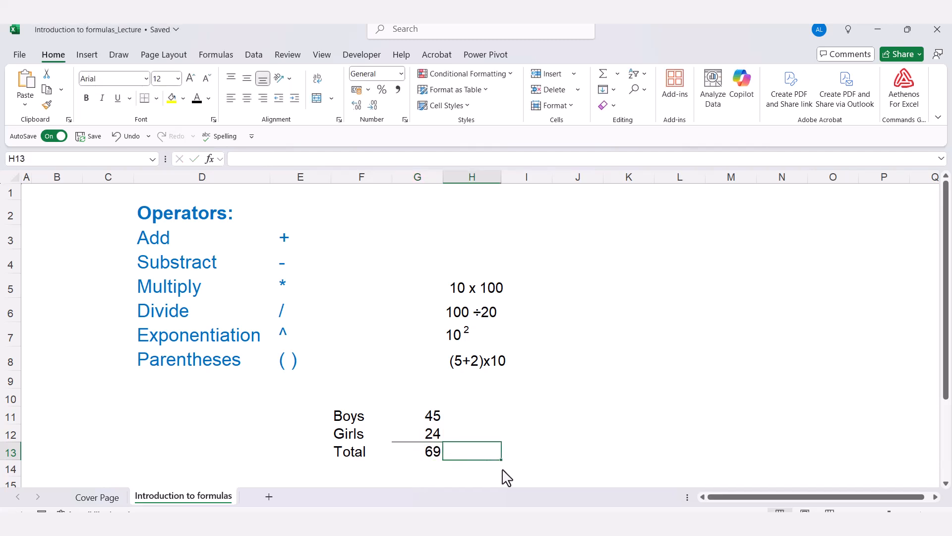
pyautogui.write('=')
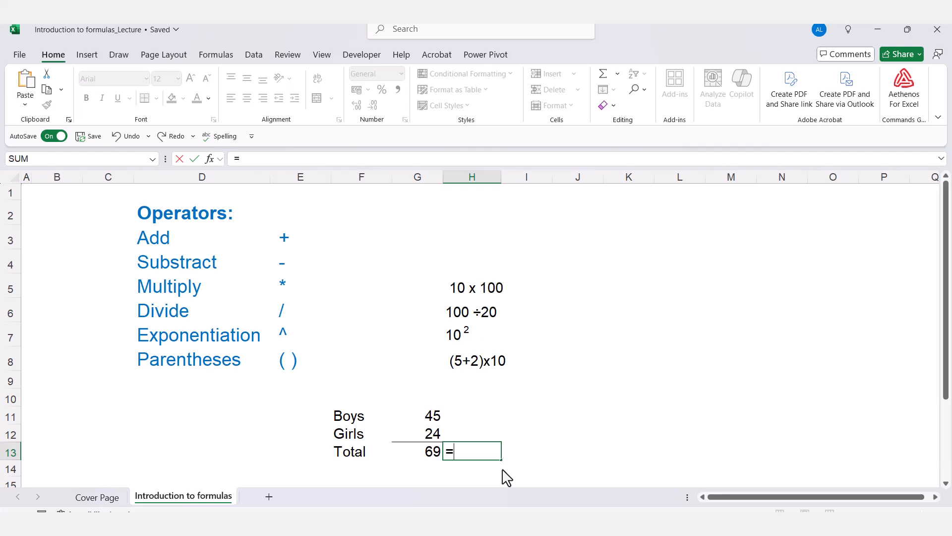
pyautogui.write('45+24')
pyautogui.press('Return')
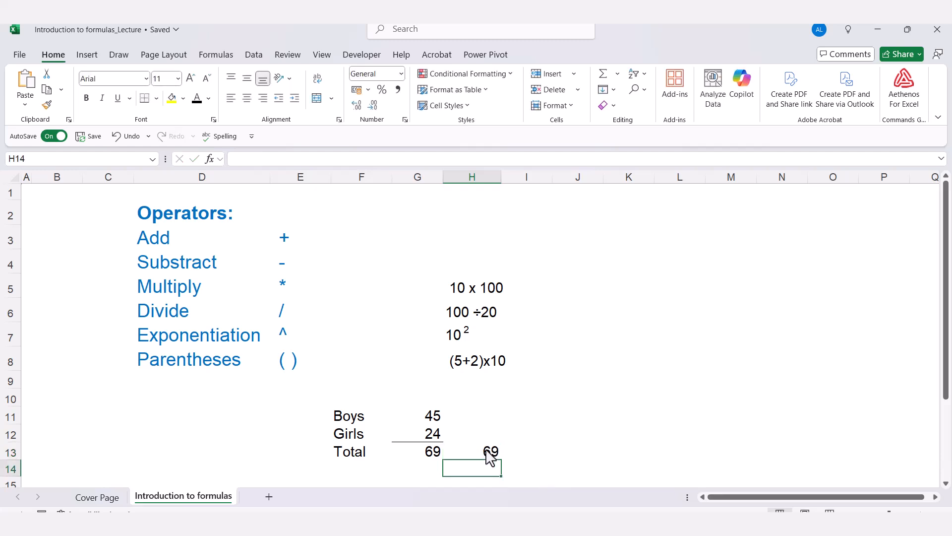
# Compare the cell-reference formula in G13 with the typed-number formula in H13, leaving both formulas as entered.
pyautogui.click(494, 454)
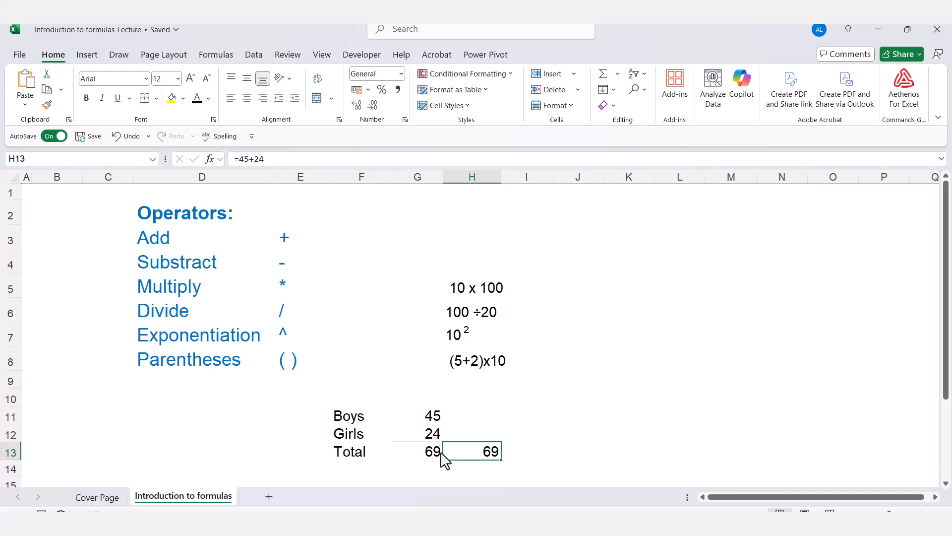
pyautogui.click(427, 456)
pyautogui.doubleClick(424, 451)
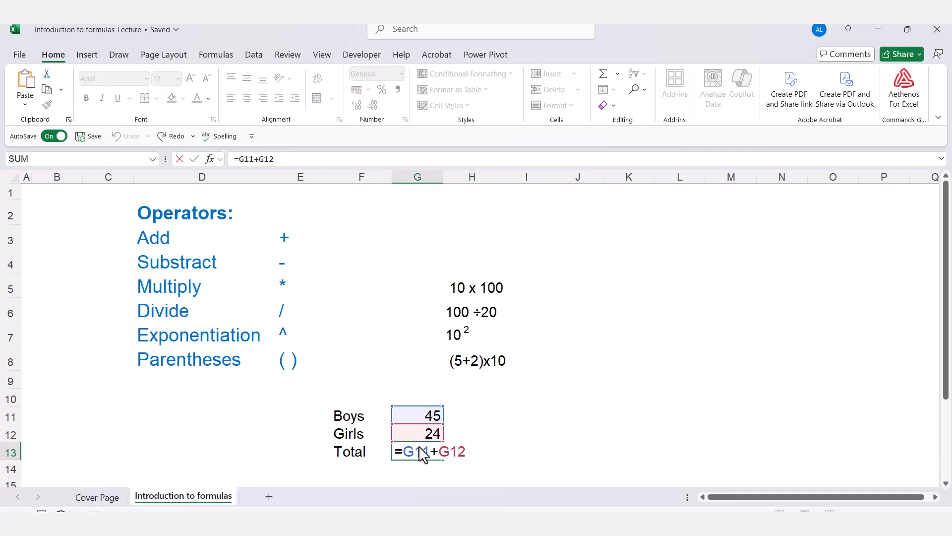
pyautogui.press('Escape')
pyautogui.click(485, 459)
pyautogui.doubleClick(476, 452)
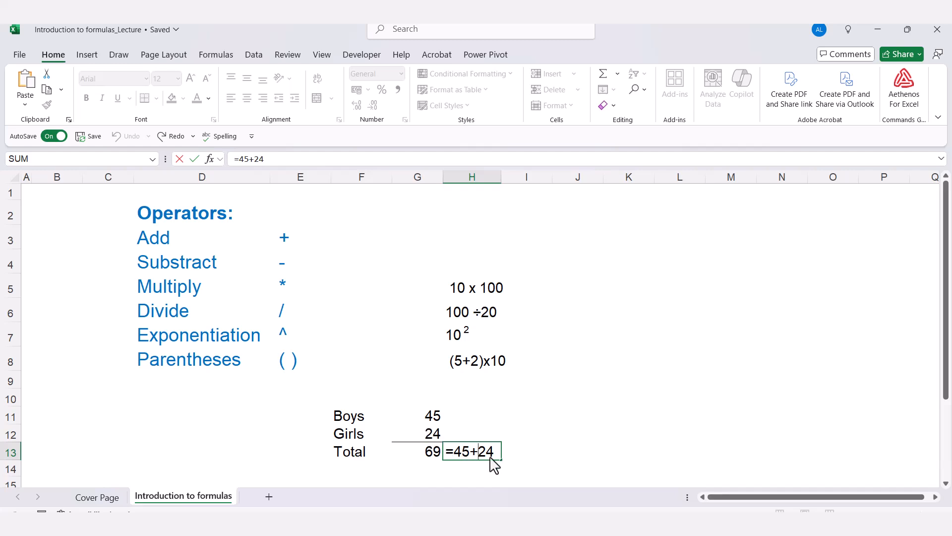
pyautogui.doubleClick(464, 451)
pyautogui.doubleClick(491, 452)
pyautogui.click(409, 416)
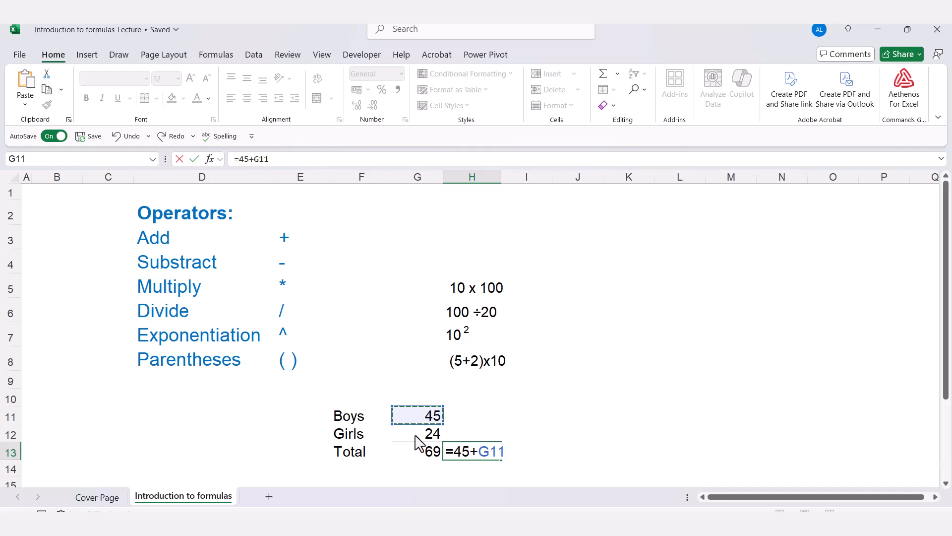
pyautogui.press('Escape')
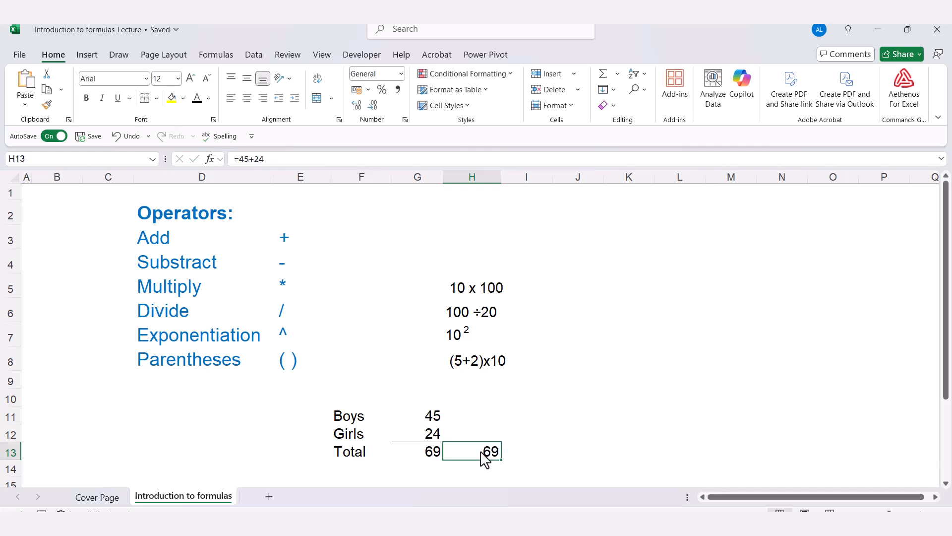
# Set the Girls count in G12 to 20 and check the total formulas in G13 and H13.
pyautogui.click(427, 432)
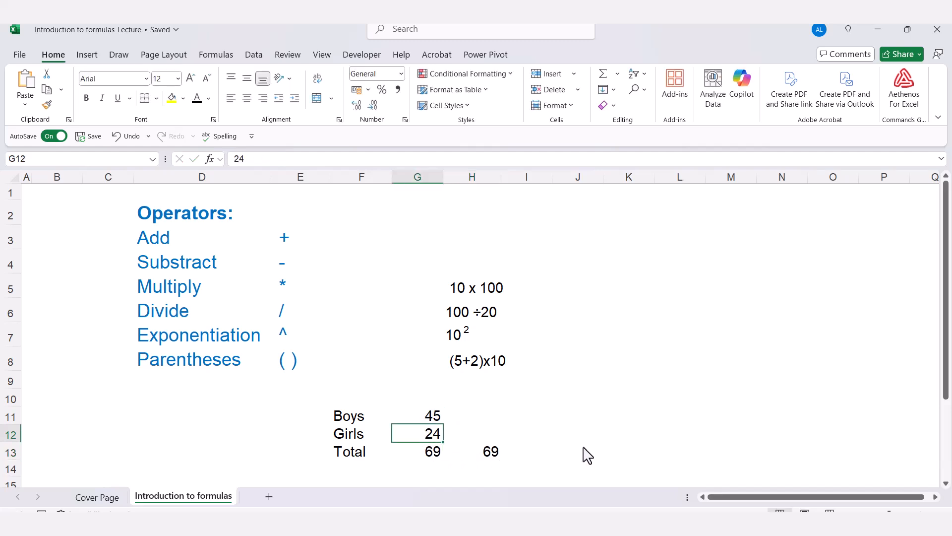
pyautogui.write('20')
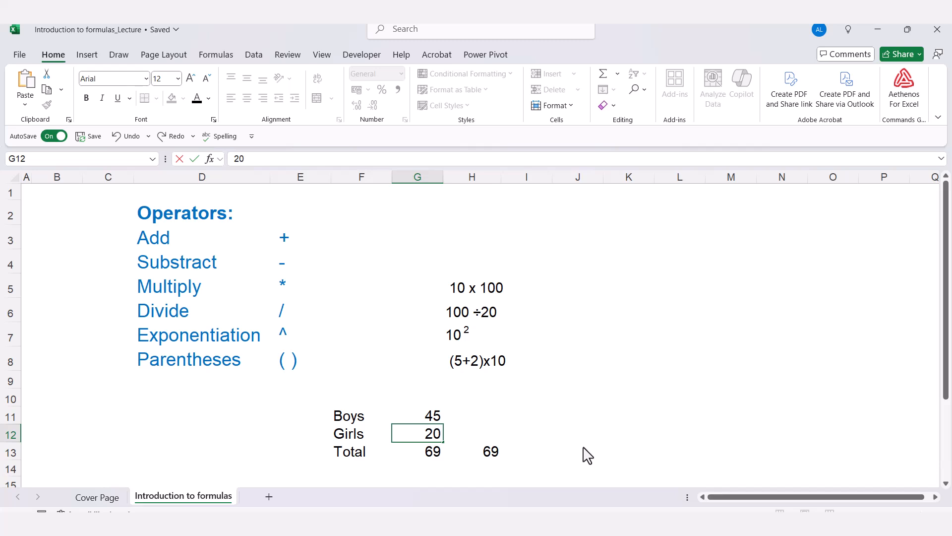
pyautogui.press('Return')
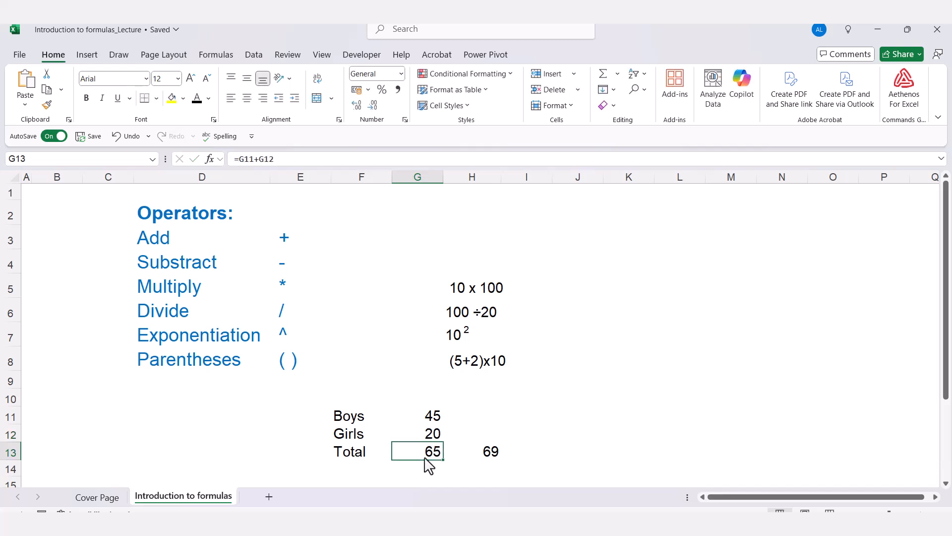
pyautogui.doubleClick(424, 455)
pyautogui.press('Escape')
pyautogui.click(496, 457)
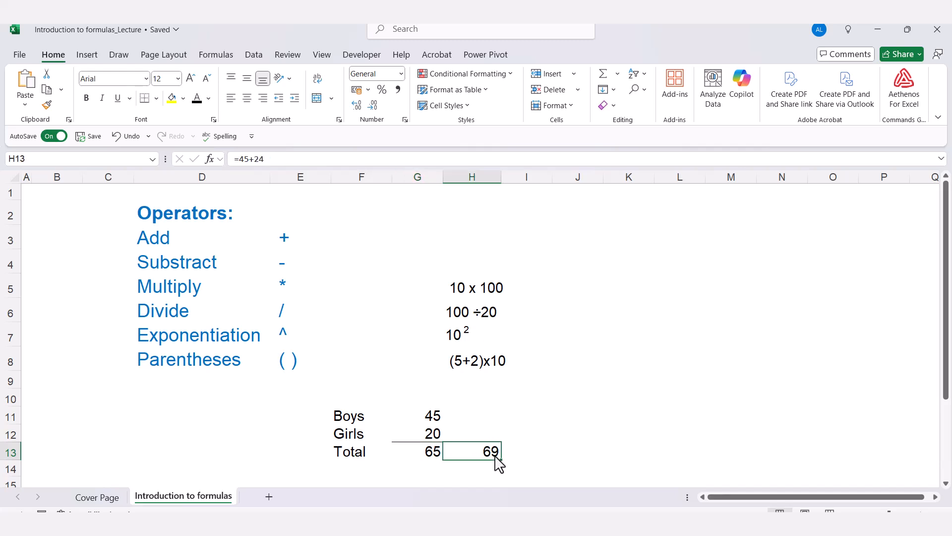
# Enter the total formula +G11+G12 in I13, starting it with a plus sign instead of an equals sign.
pyautogui.press('Right')
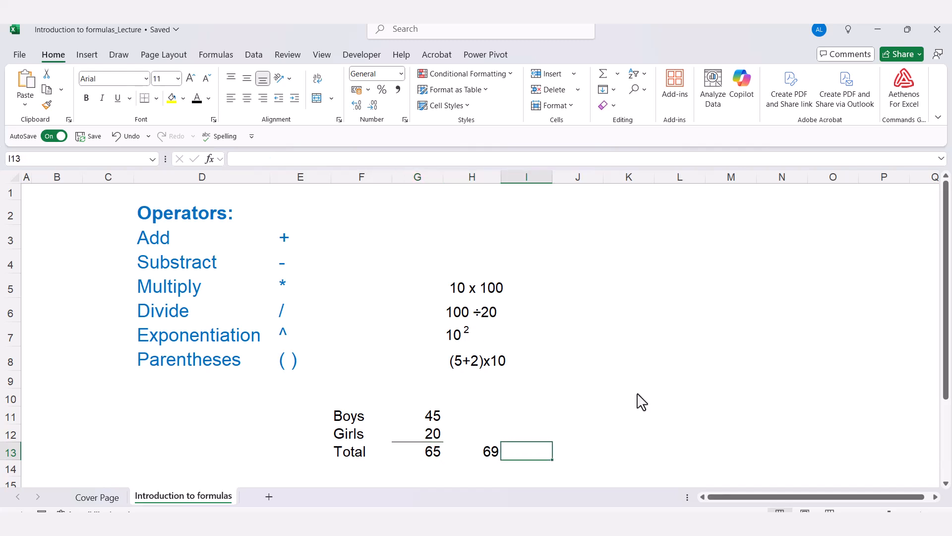
pyautogui.write('=')
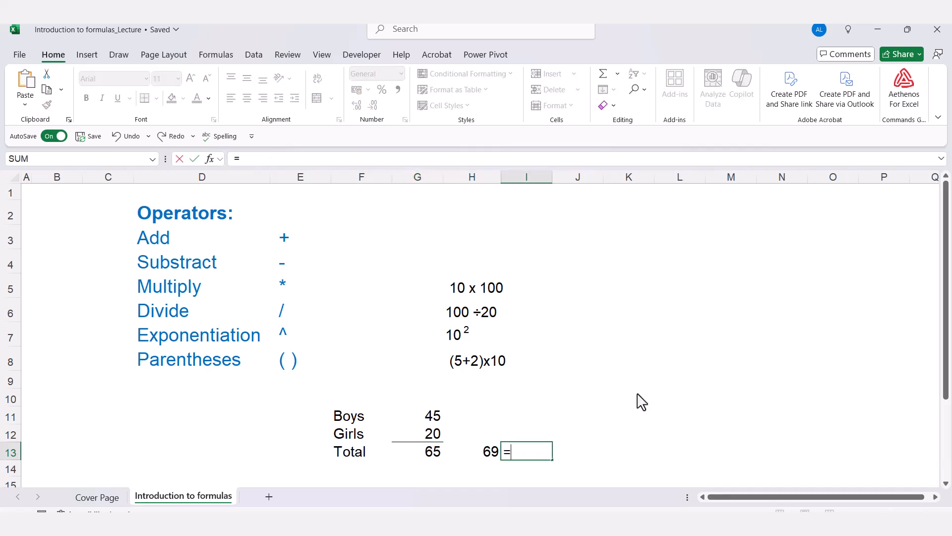
pyautogui.press('Escape')
pyautogui.write('+')
pyautogui.click(438, 420)
pyautogui.write('+')
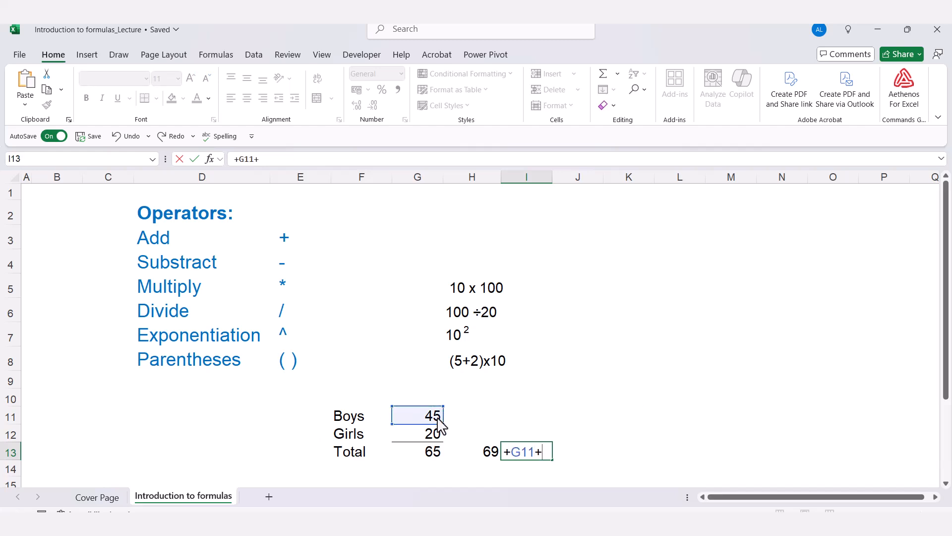
pyautogui.click(405, 442)
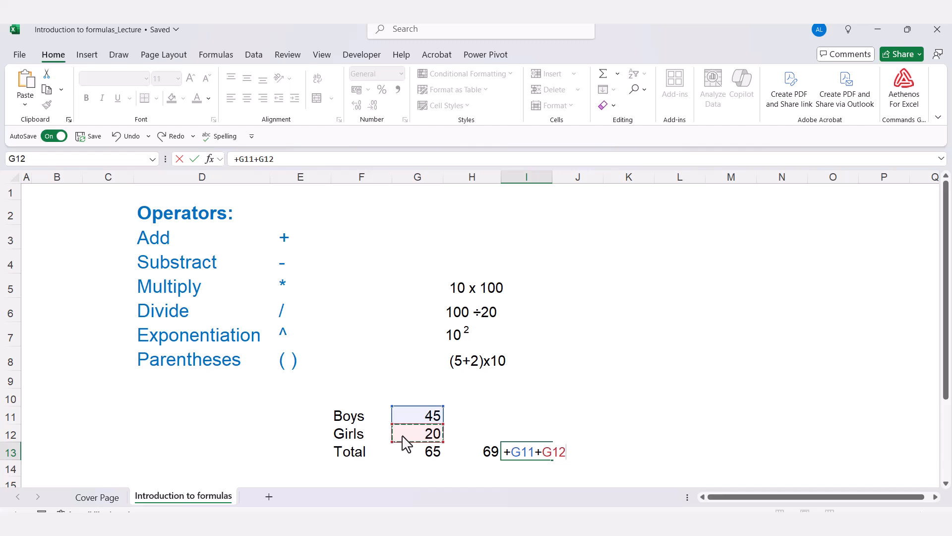
pyautogui.press('Return')
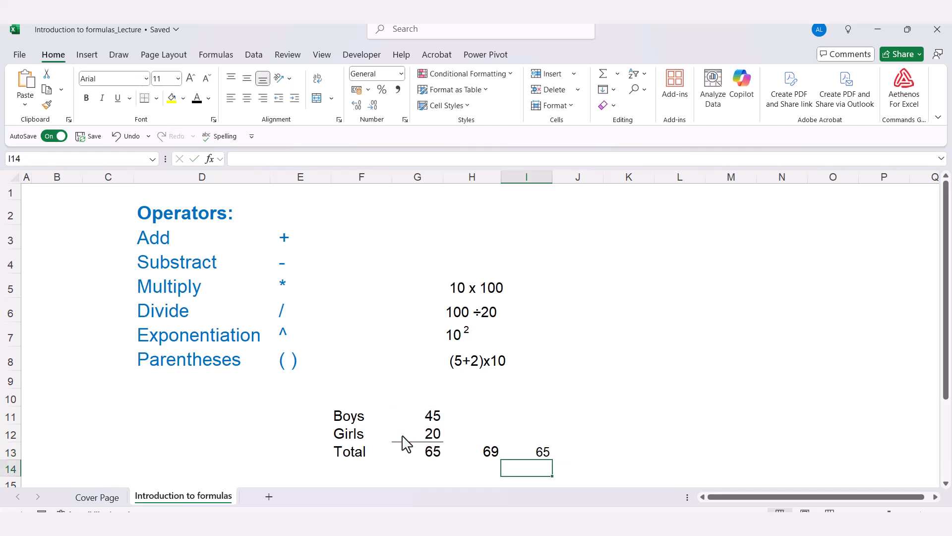
# Examine the leading equals and plus signs in I13's formula and the plus operator in G13's formula.
pyautogui.doubleClick(552, 461)
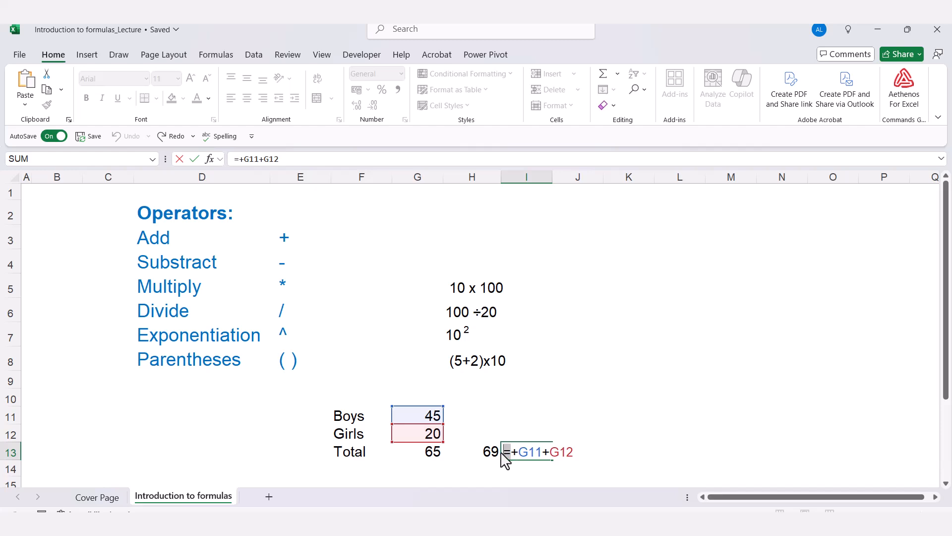
pyautogui.press('Escape')
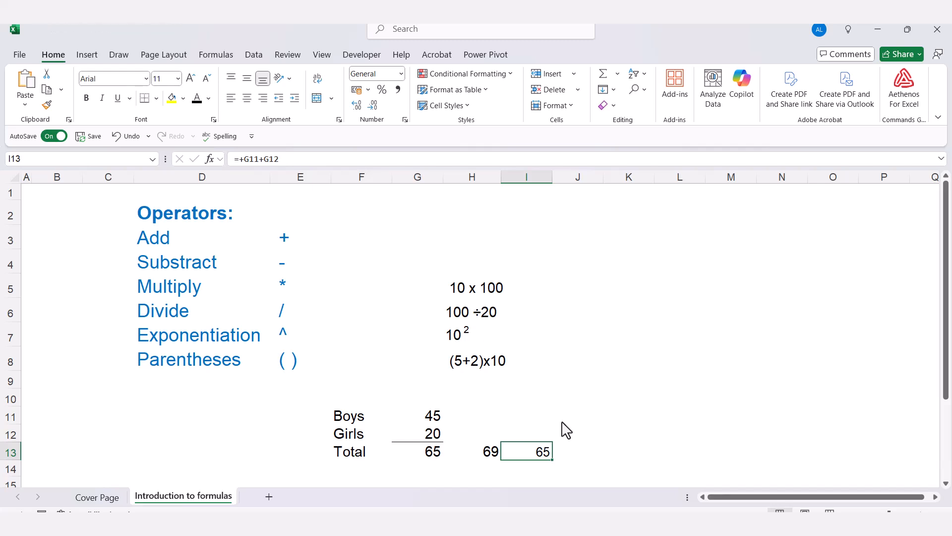
pyautogui.doubleClick(518, 459)
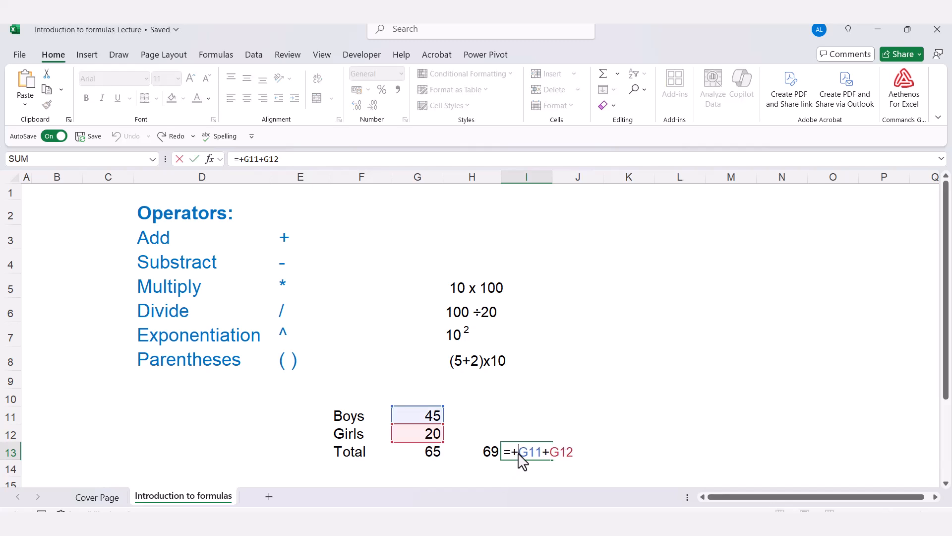
pyautogui.moveTo(519, 459); pyautogui.dragTo(512, 459)
pyautogui.moveTo(504, 452); pyautogui.dragTo(513, 452)
pyautogui.press('Escape')
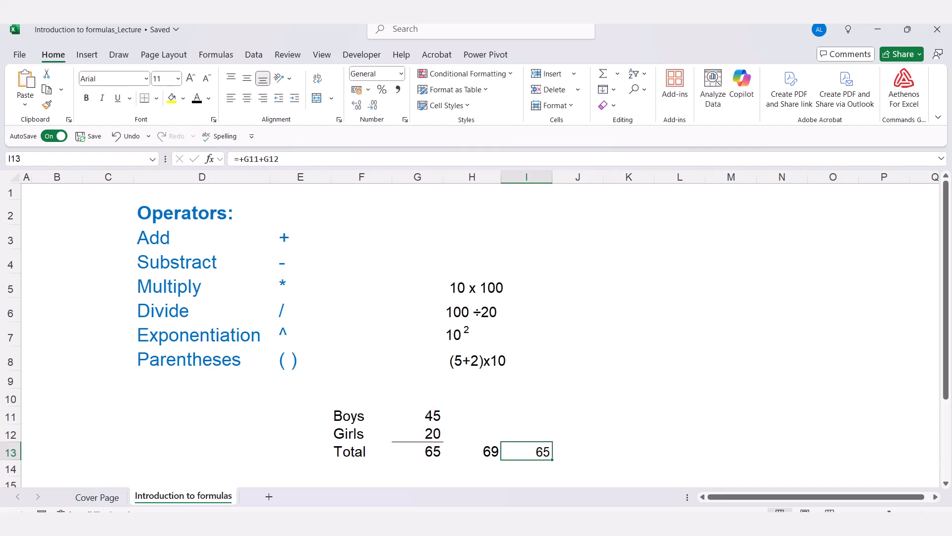
pyautogui.doubleClick(436, 453)
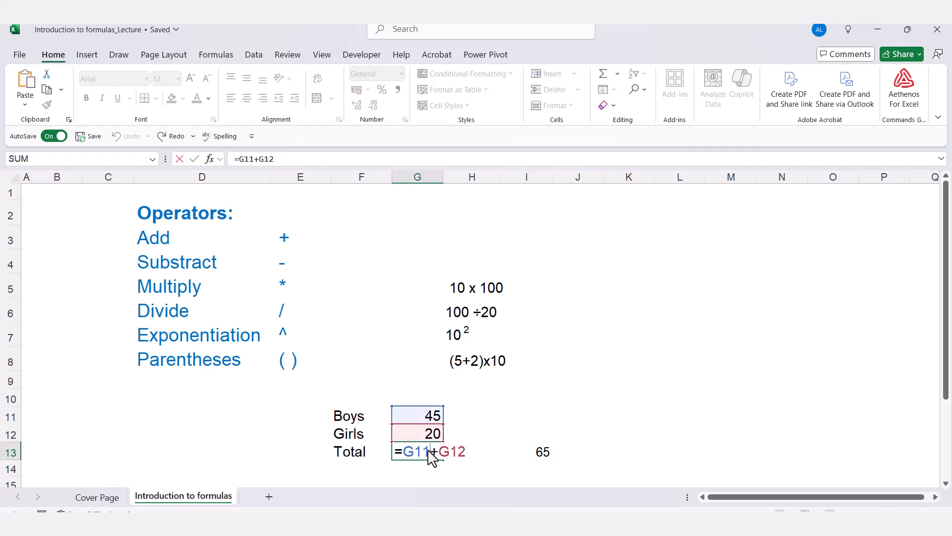
pyautogui.moveTo(429, 450); pyautogui.dragTo(439, 451)
pyautogui.press('Escape')
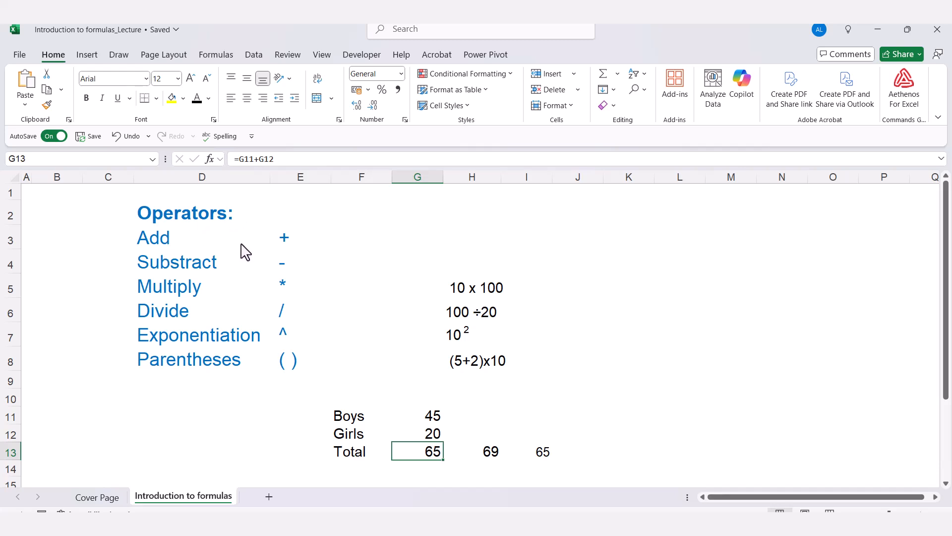
# Review each operator name in D3:D8 with its symbol in E3:E8, from Add through Parentheses.
pyautogui.click(217, 252)
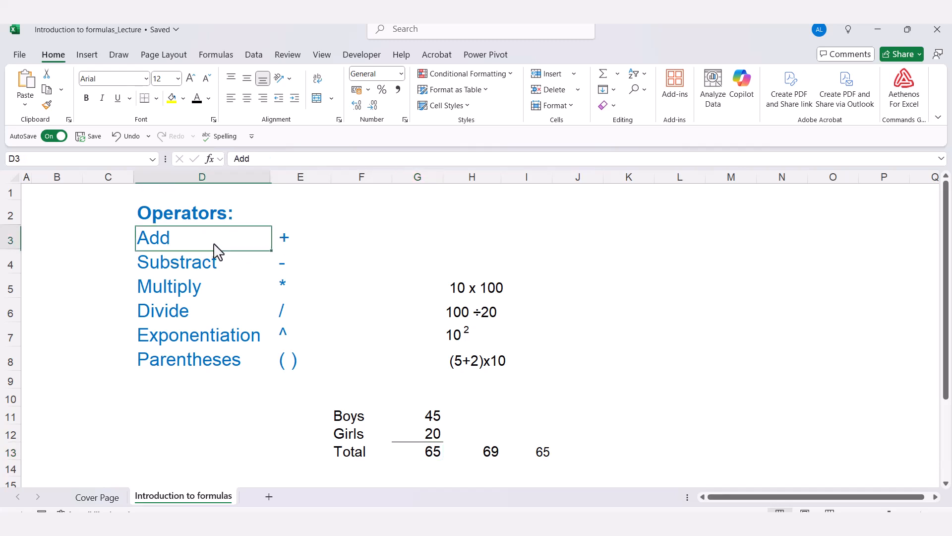
pyautogui.click(288, 246)
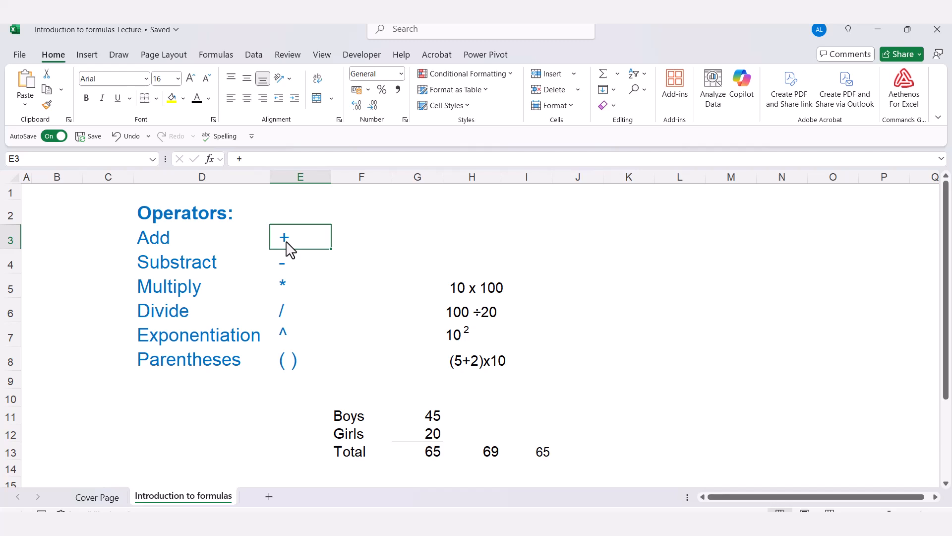
pyautogui.click(208, 267)
pyautogui.click(292, 272)
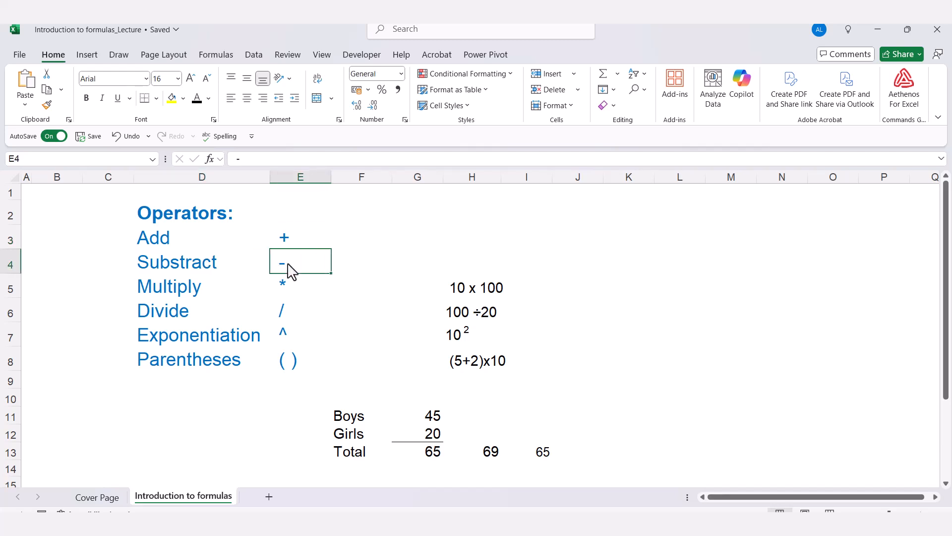
pyautogui.click(199, 292)
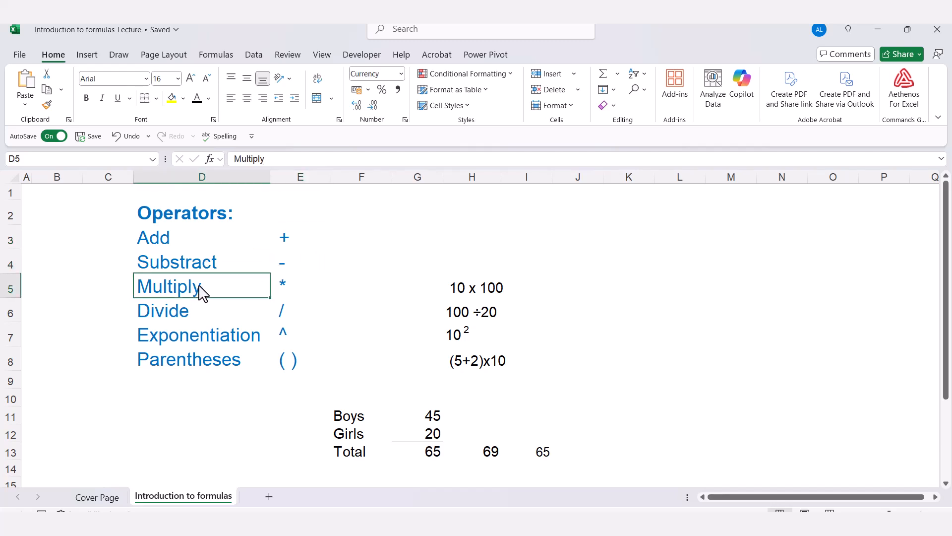
pyautogui.click(289, 292)
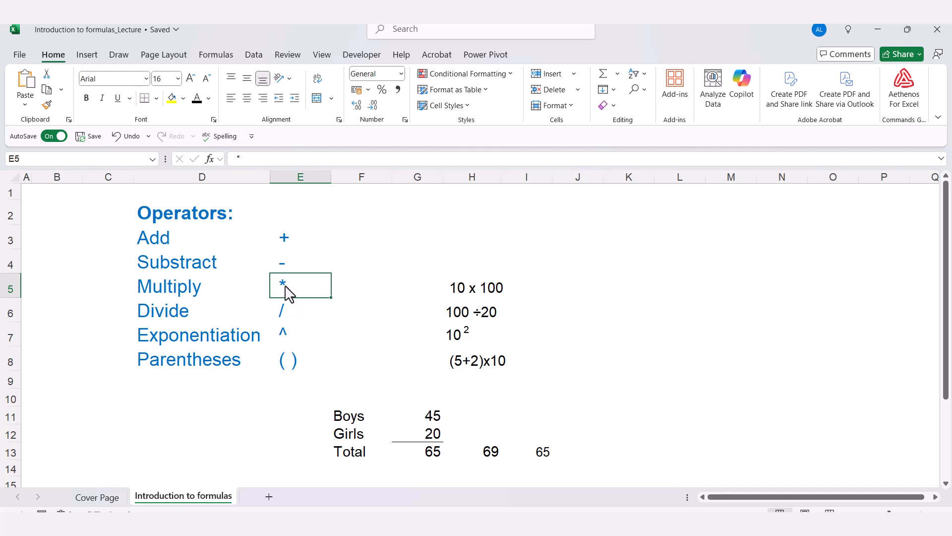
pyautogui.click(172, 321)
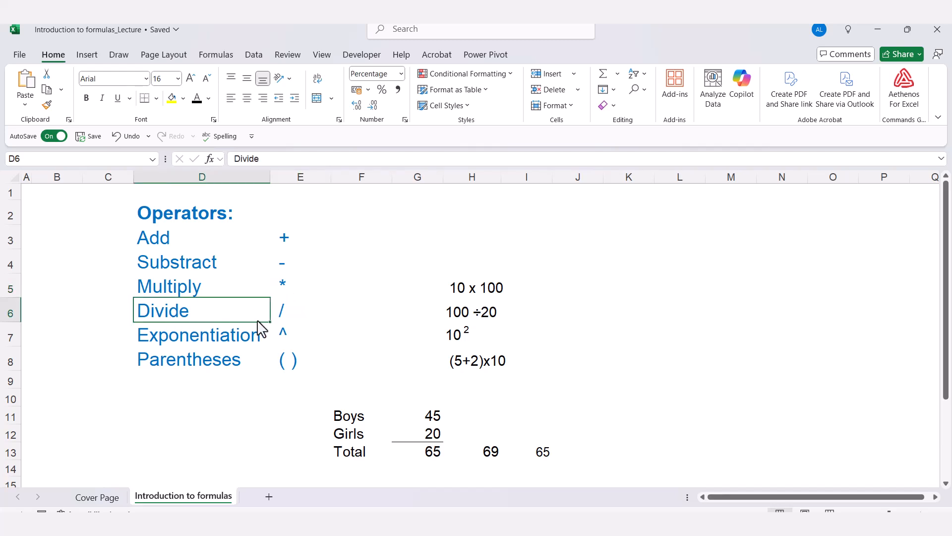
pyautogui.click(283, 319)
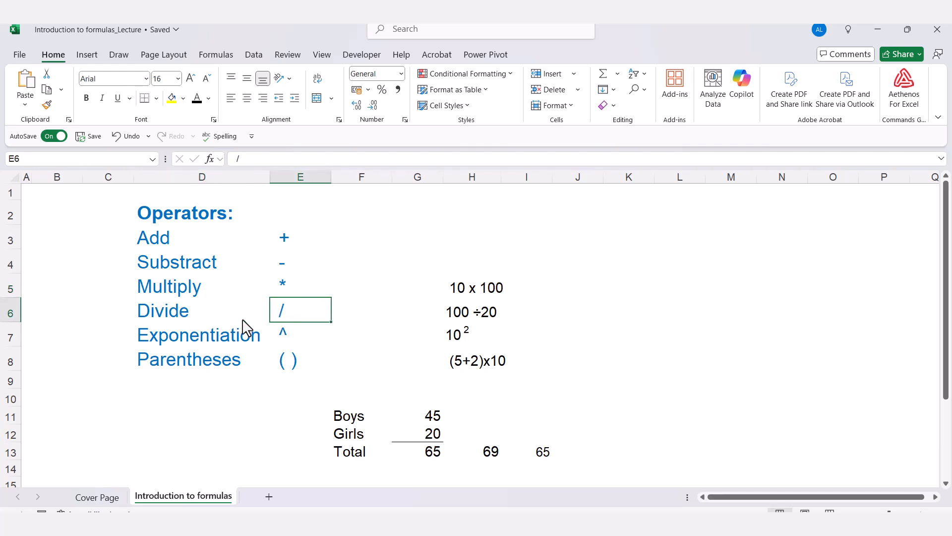
pyautogui.click(184, 343)
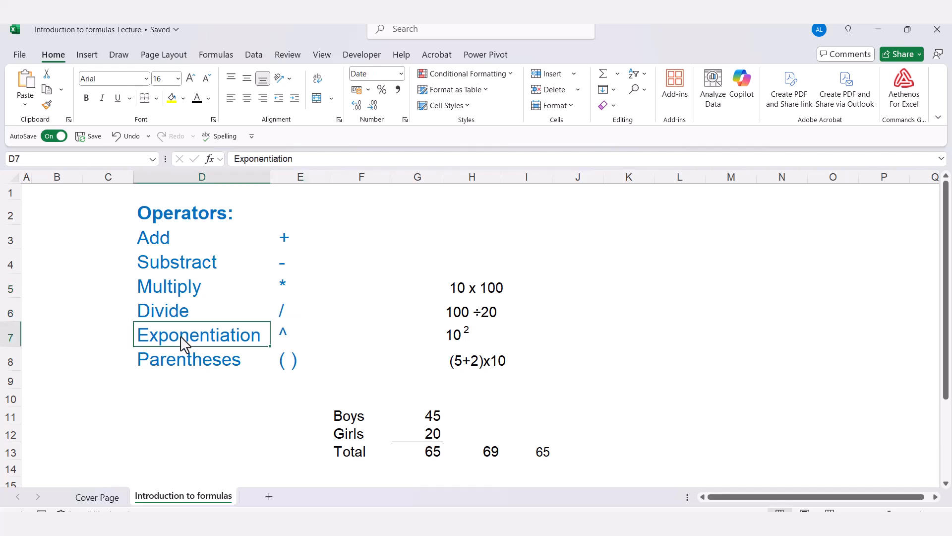
pyautogui.click(288, 342)
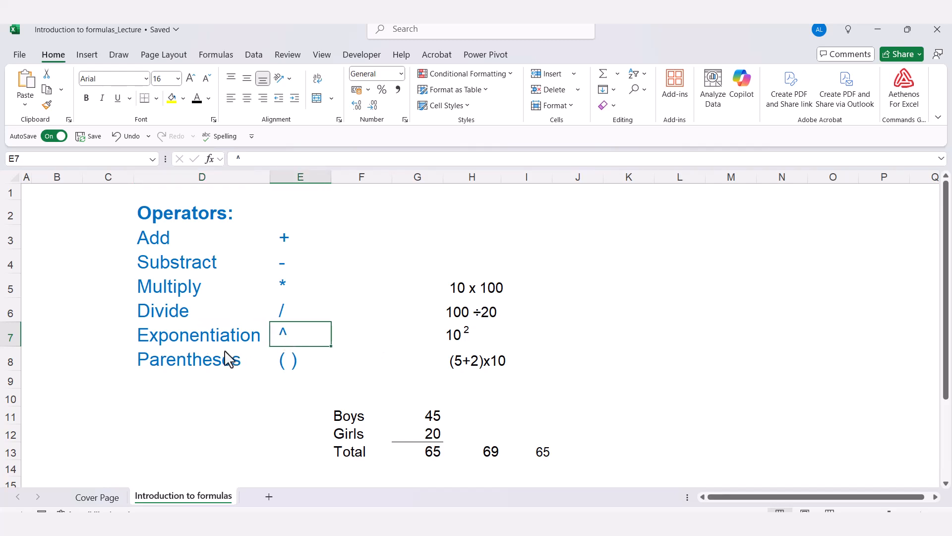
pyautogui.click(187, 358)
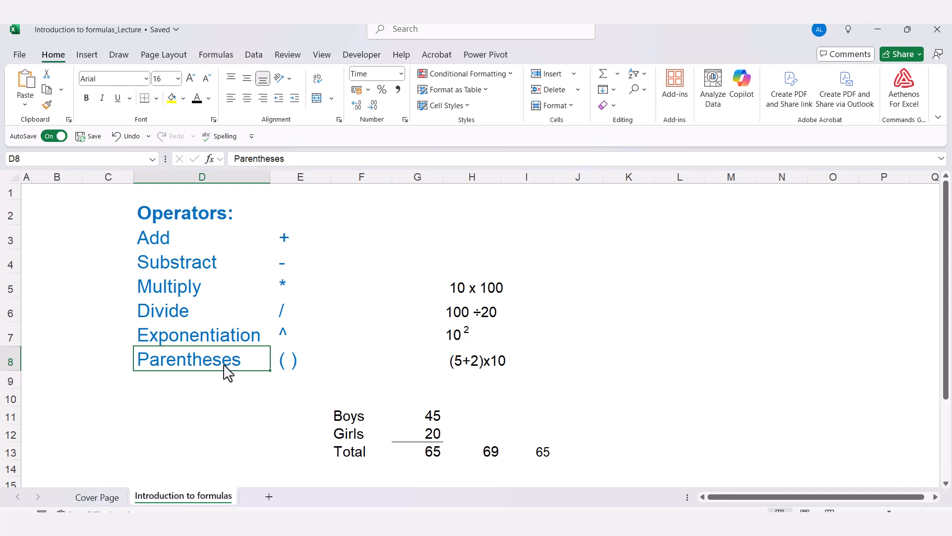
pyautogui.click(292, 369)
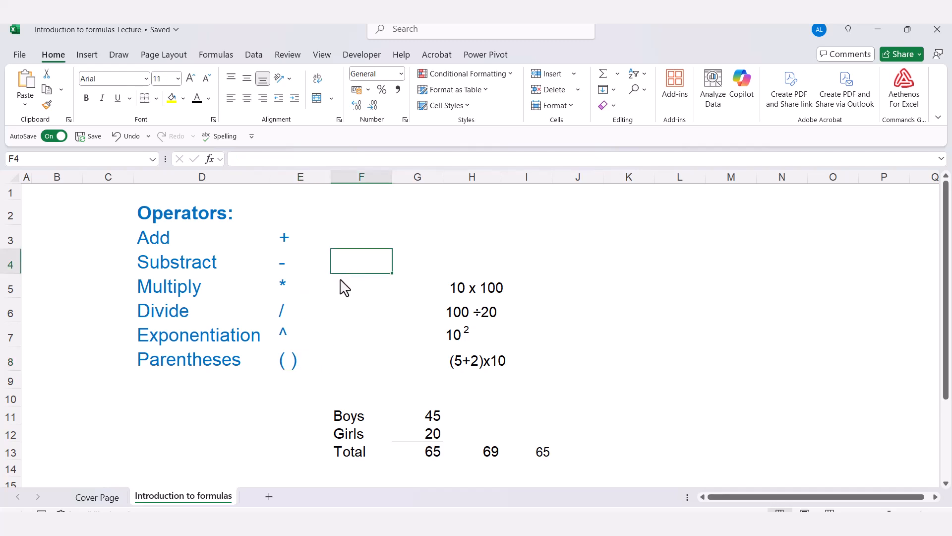
# Enter the multiplication formula =10*10 in F5, in the Multiply row.
pyautogui.click(353, 290)
pyautogui.write('=')
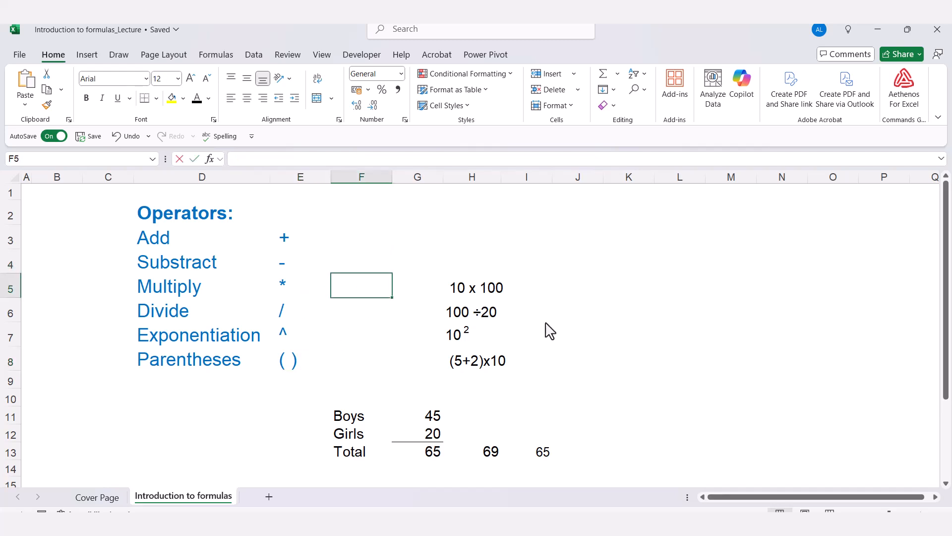
pyautogui.write('10')
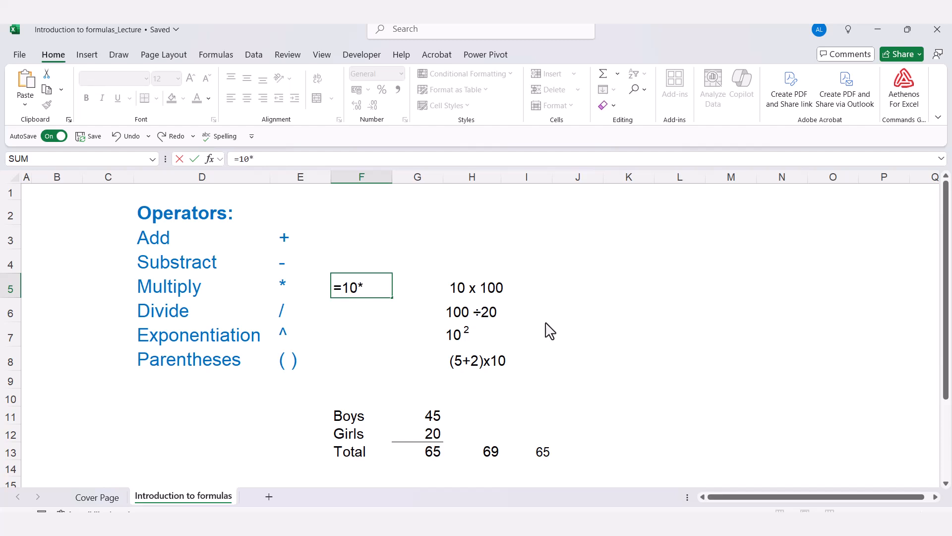
pyautogui.write('*10')
pyautogui.press('Return')
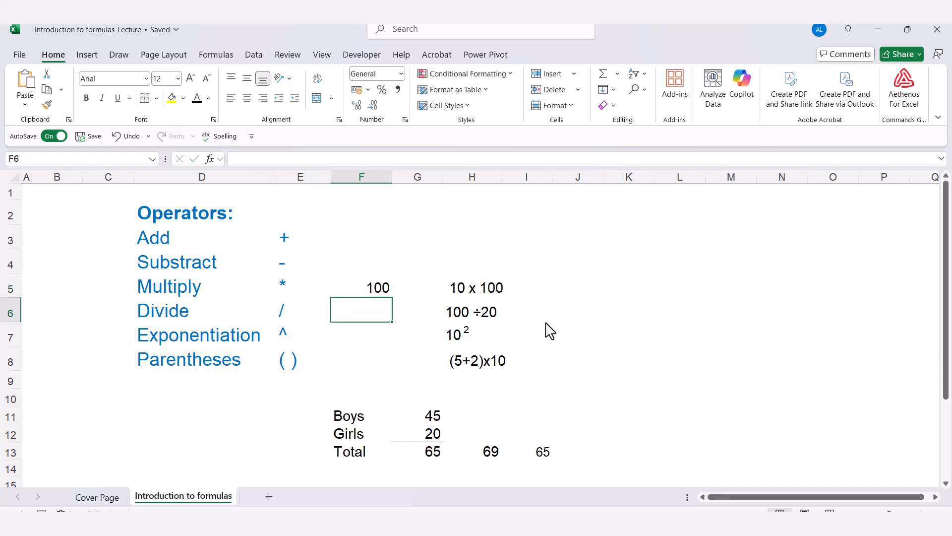
# Enter the division formula =100/20 in F6, in the Divide row.
pyautogui.write('=')
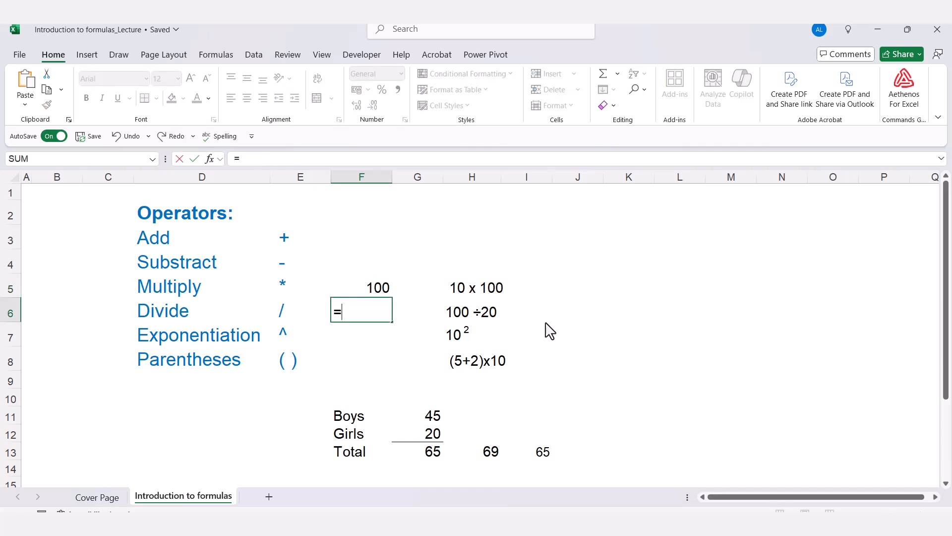
pyautogui.write('100/20')
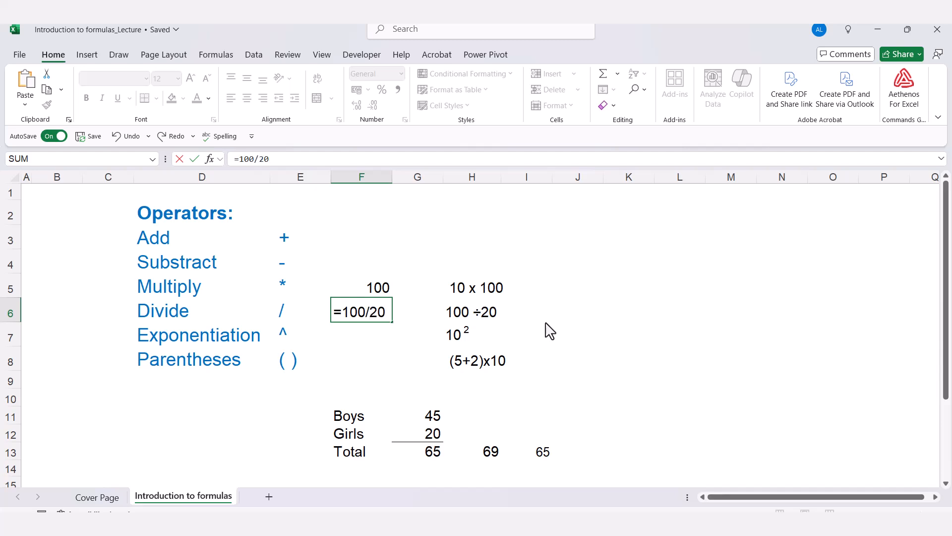
pyautogui.press('Return')
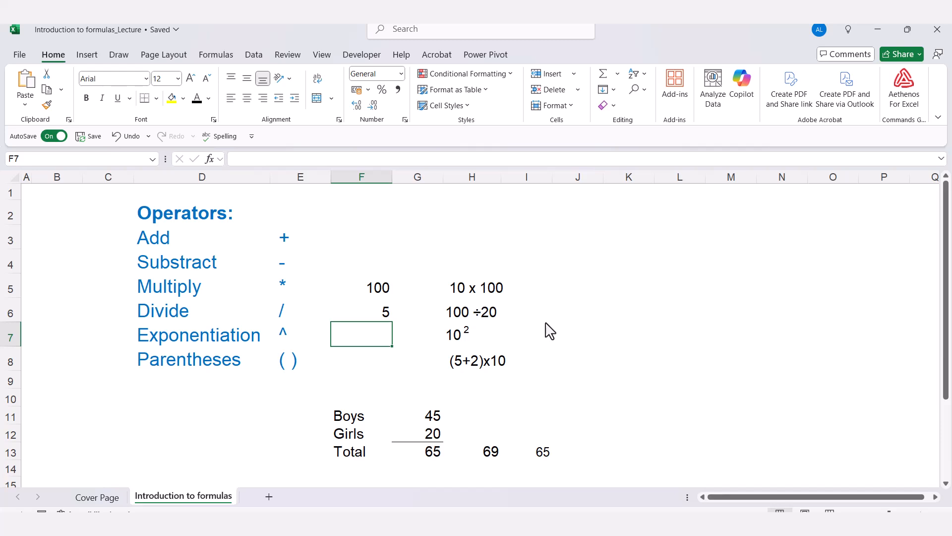
# Enter the exponentiation formula =10^2 in F7, in the Exponentiation row.
pyautogui.write('=10')
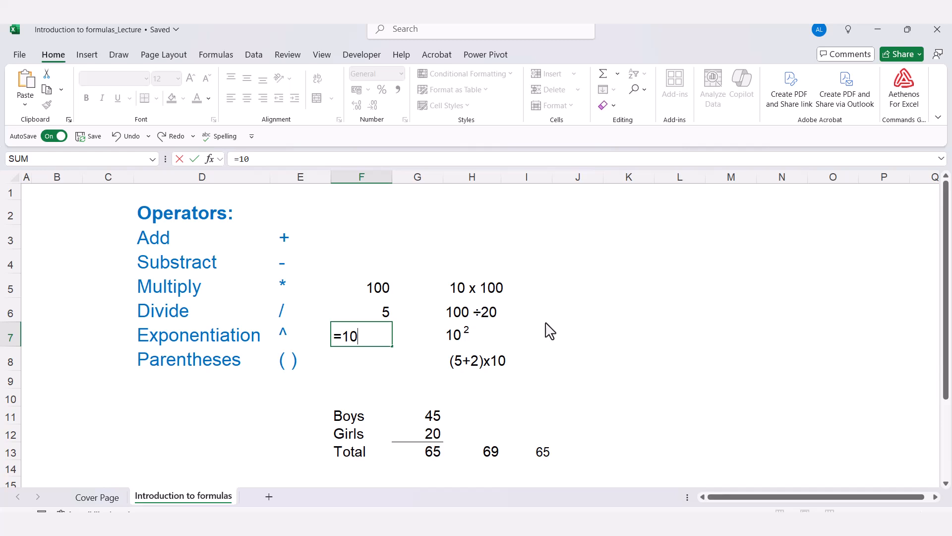
pyautogui.write('^2')
pyautogui.press('Return')
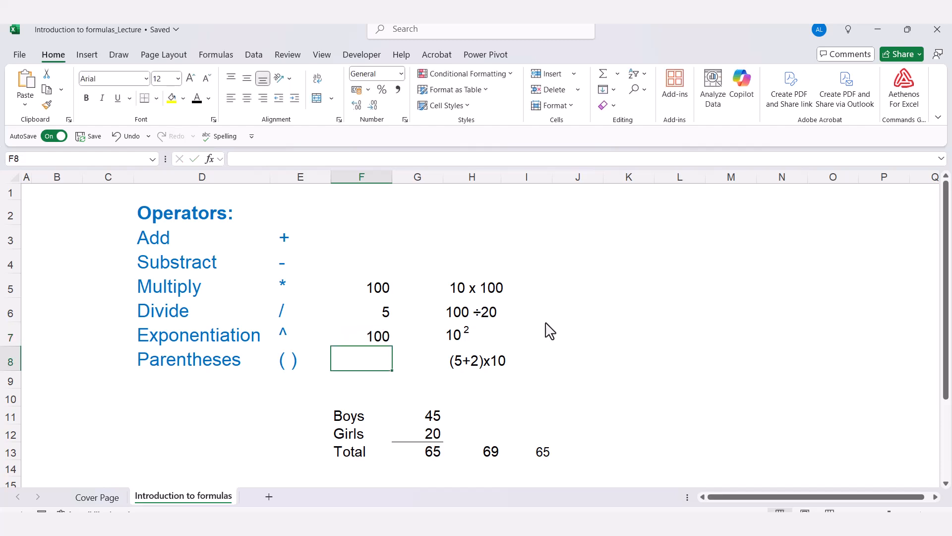
# Enter the formula =(5+2)*10 in F8, using parentheses so the addition is calculated before the multiplication.
pyautogui.write('=')
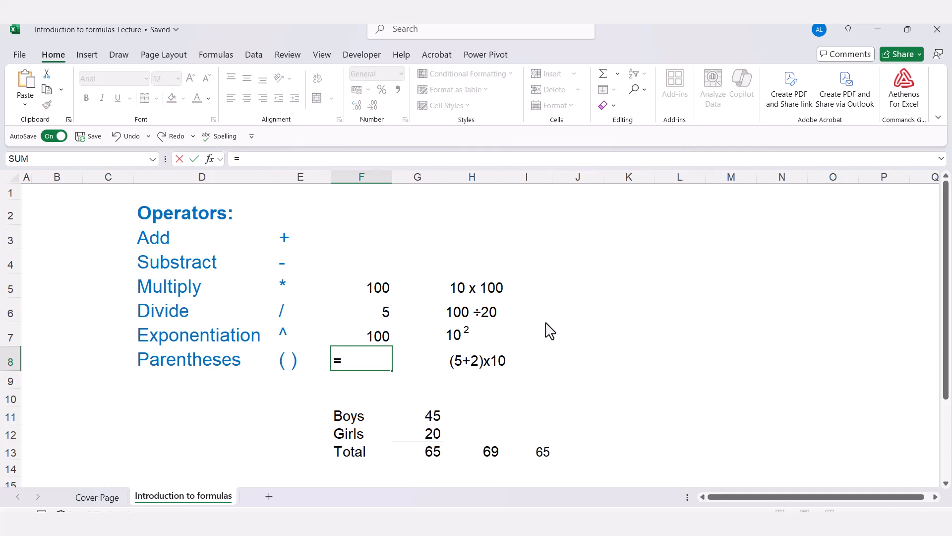
pyautogui.write('(5+2)*10')
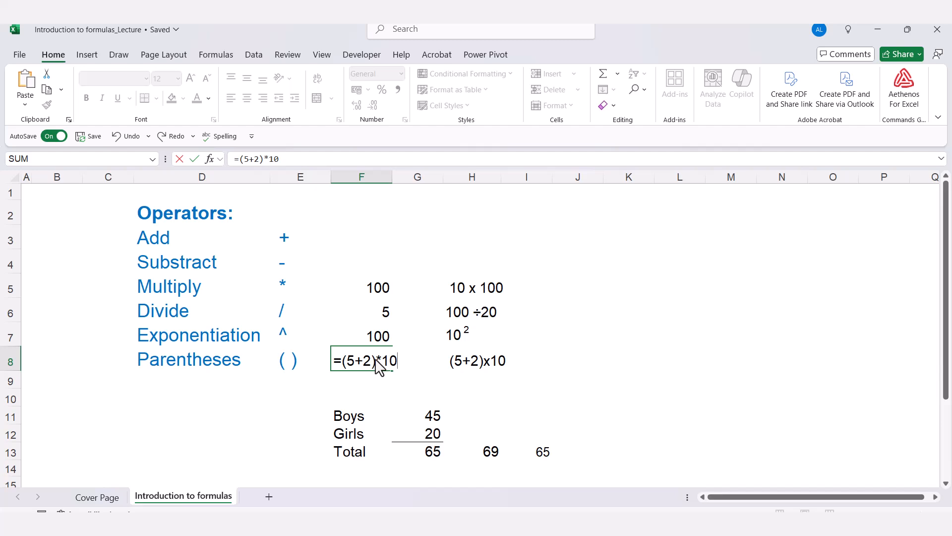
pyautogui.moveTo(373, 363); pyautogui.dragTo(347, 364)
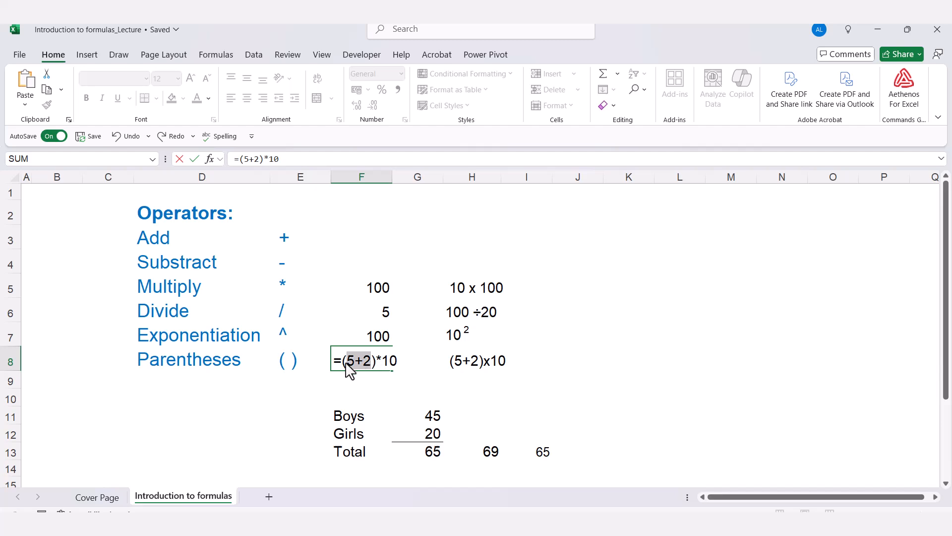
pyautogui.click(395, 364)
pyautogui.press('Return')
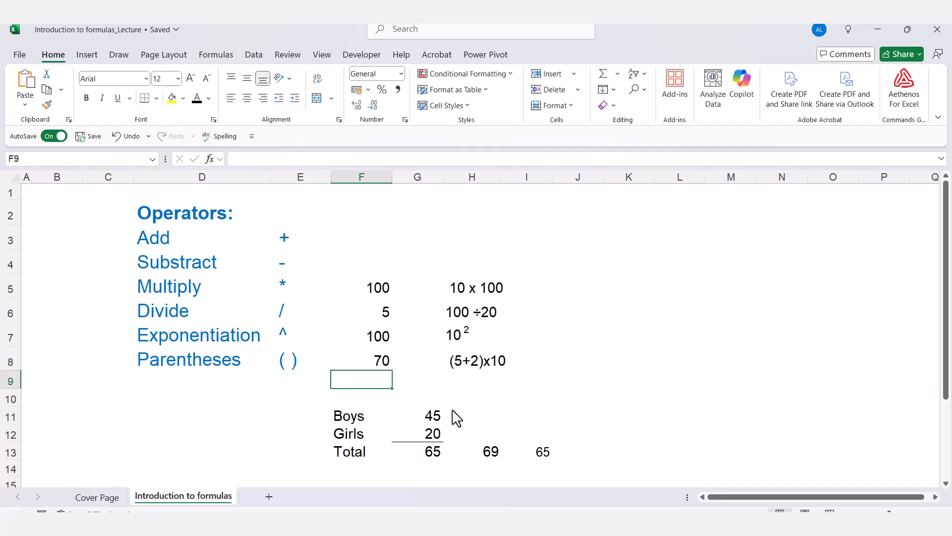